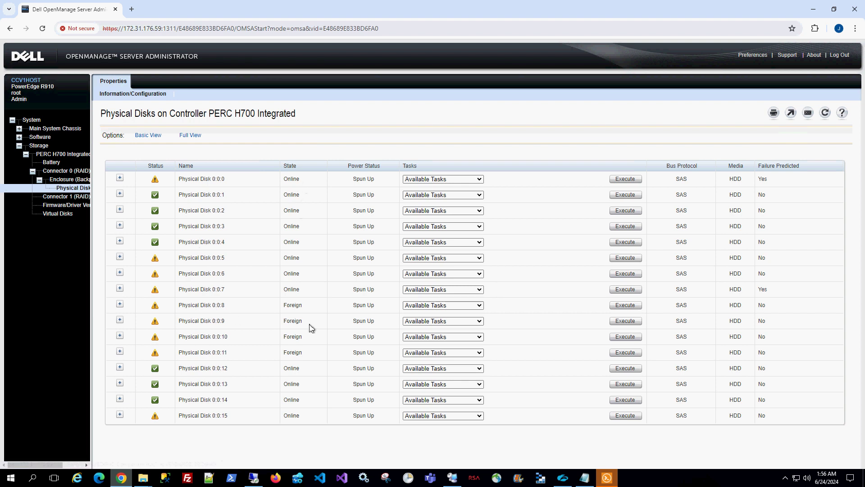
# Review the Physical Disks list, highlighting the Foreign state of disks 0:0:8 through 0:0:11.
pyautogui.moveTo(284, 305); pyautogui.dragTo(305, 354)
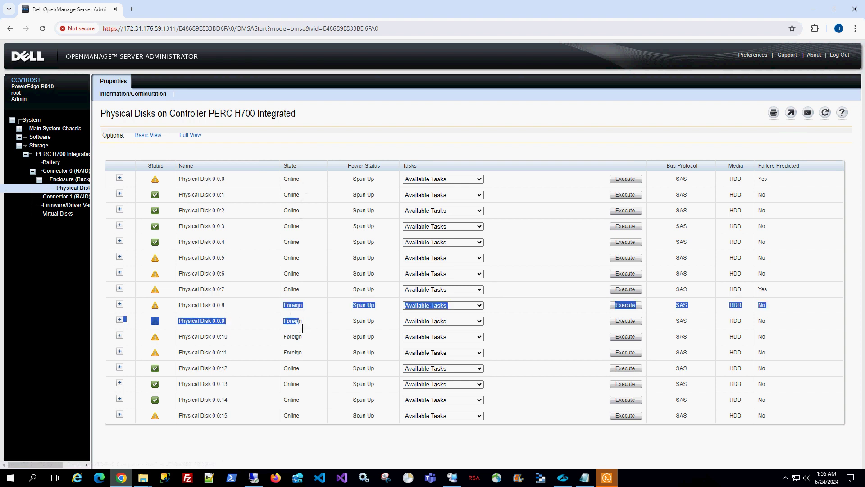
pyautogui.click(311, 358)
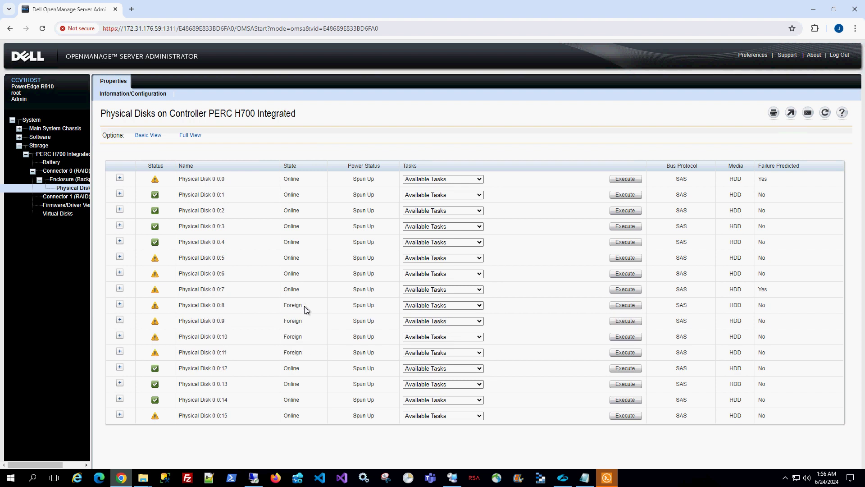
pyautogui.moveTo(302, 305); pyautogui.dragTo(282, 305)
pyautogui.click(308, 327)
pyautogui.moveTo(303, 305); pyautogui.dragTo(265, 308)
pyautogui.click(306, 349)
pyautogui.moveTo(315, 364); pyautogui.dragTo(239, 308)
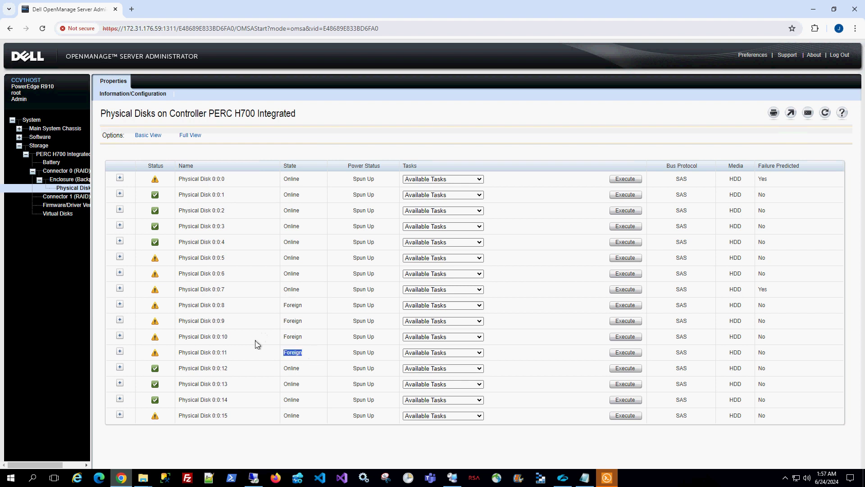
pyautogui.click(239, 308)
pyautogui.doubleClick(292, 305)
# Show the PERC H700 Integrated controller's Information/Configuration page and choose Foreign Configuration Operations from Controller Tasks.
pyautogui.click(43, 156)
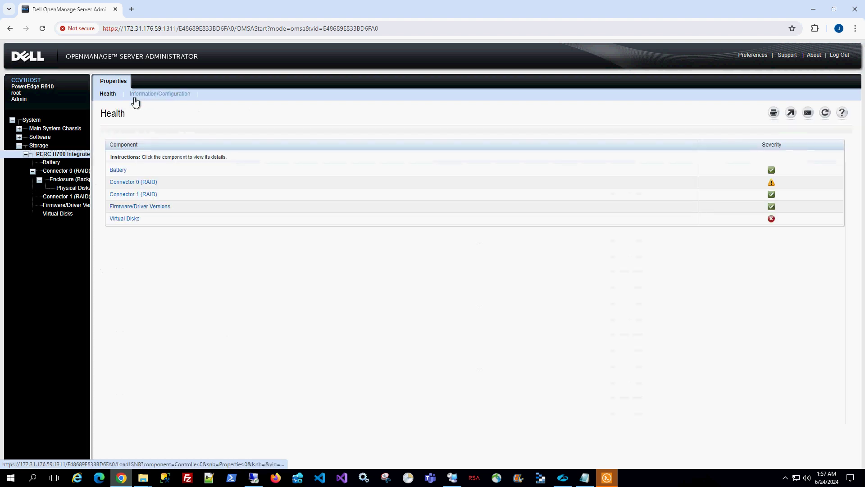
pyautogui.click(166, 95)
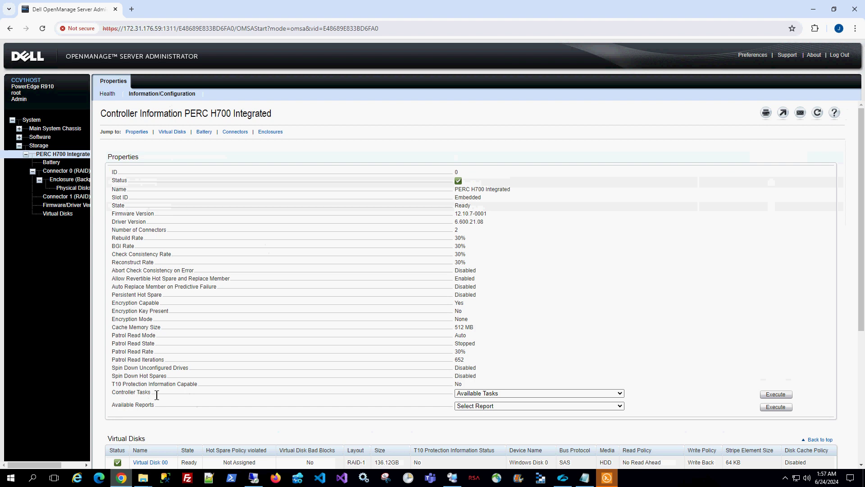
pyautogui.doubleClick(135, 392)
pyautogui.click(434, 398)
pyautogui.click(620, 393)
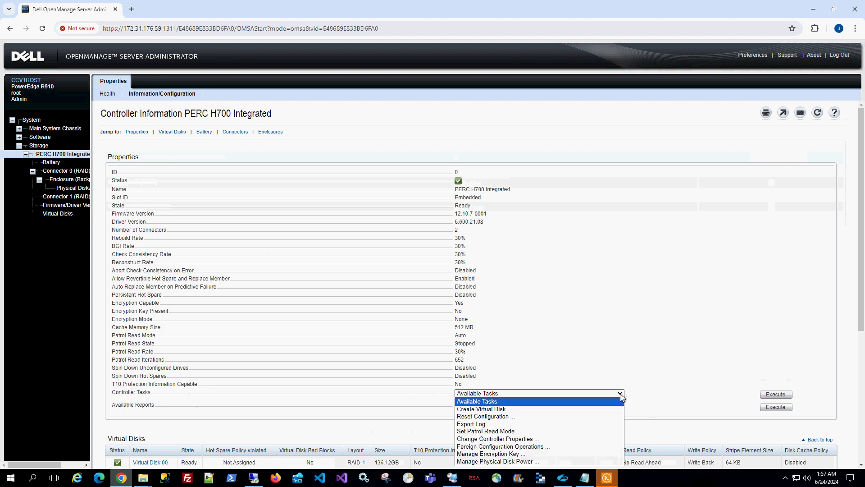
pyautogui.click(500, 447)
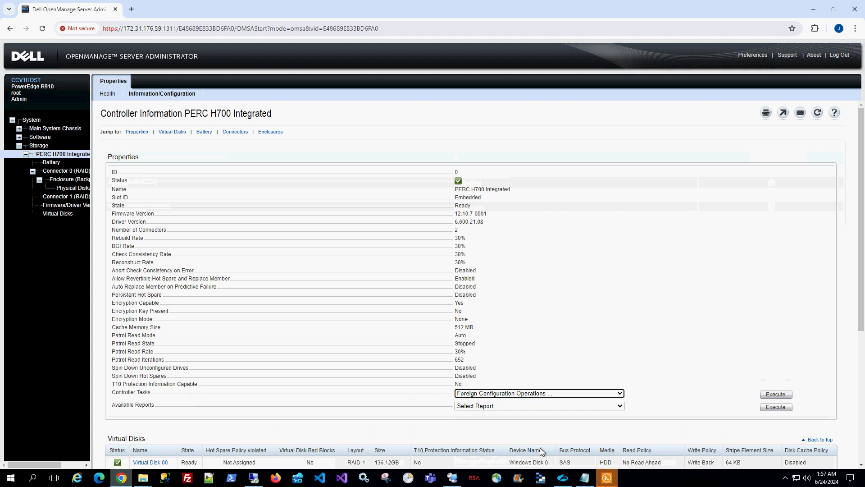
# Execute the task and review the Foreign Configuration Preview of failed RAID-10 virtual disks.
pyautogui.click(773, 396)
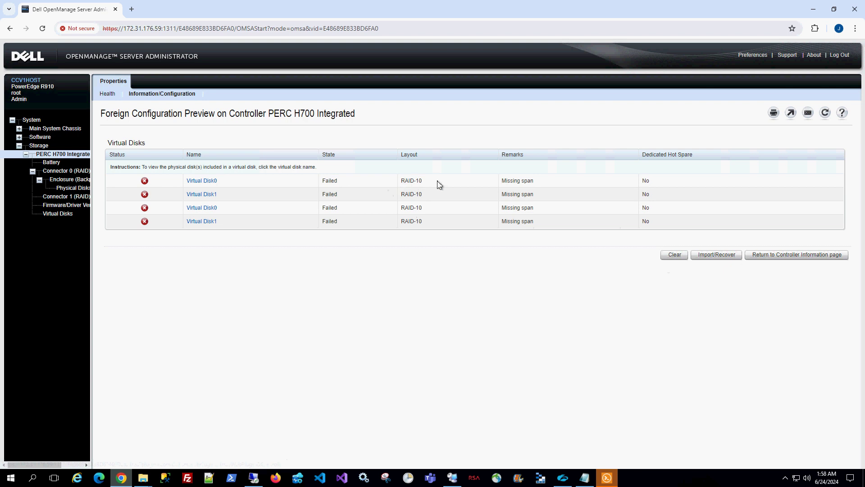
pyautogui.moveTo(422, 181); pyautogui.dragTo(405, 181)
pyautogui.click(497, 183)
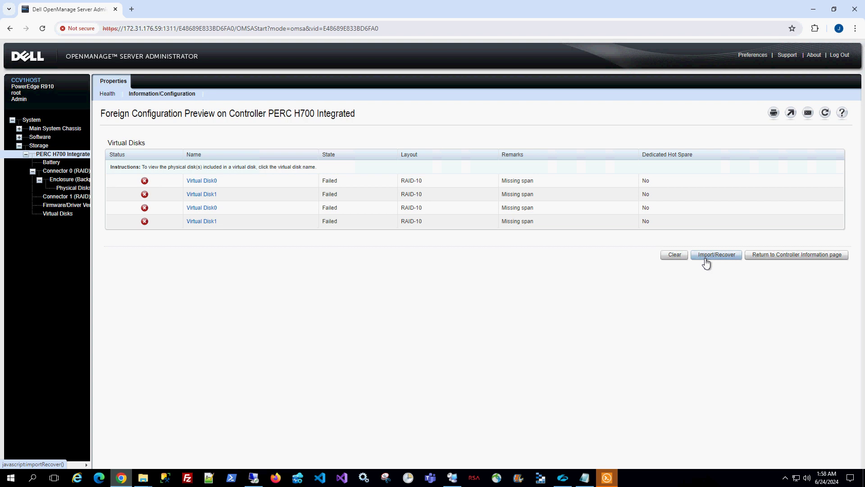
# Clear the foreign configuration, confirming deletion of all foreign virtual disks.
pyautogui.click(673, 255)
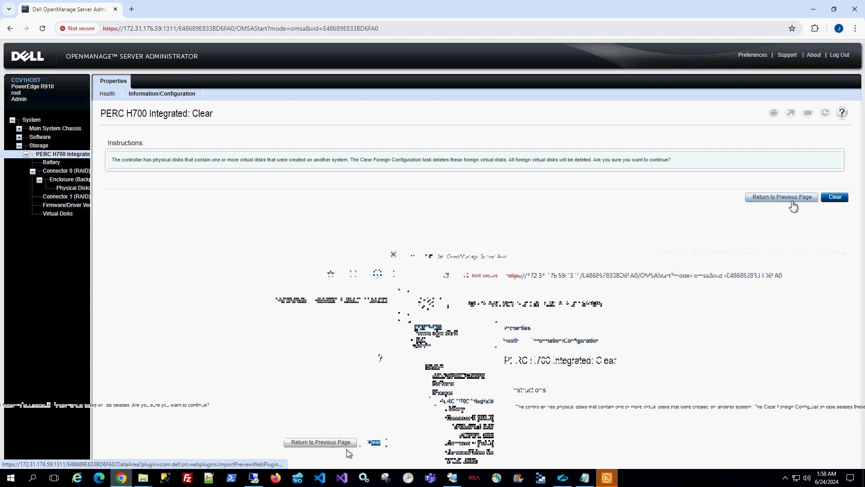
pyautogui.click(835, 197)
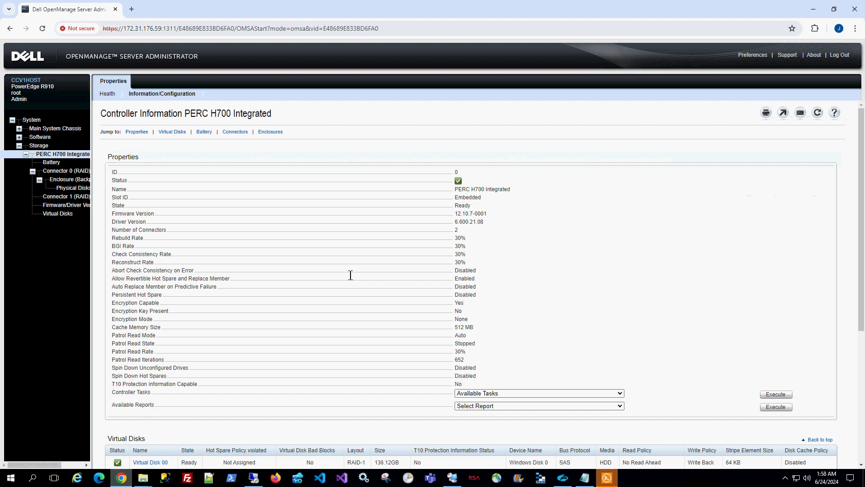
# Verify disks 0:0:8 through 0:0:11 show Ready in the physical disk list, then go to the Virtual Disks list.
pyautogui.click(71, 188)
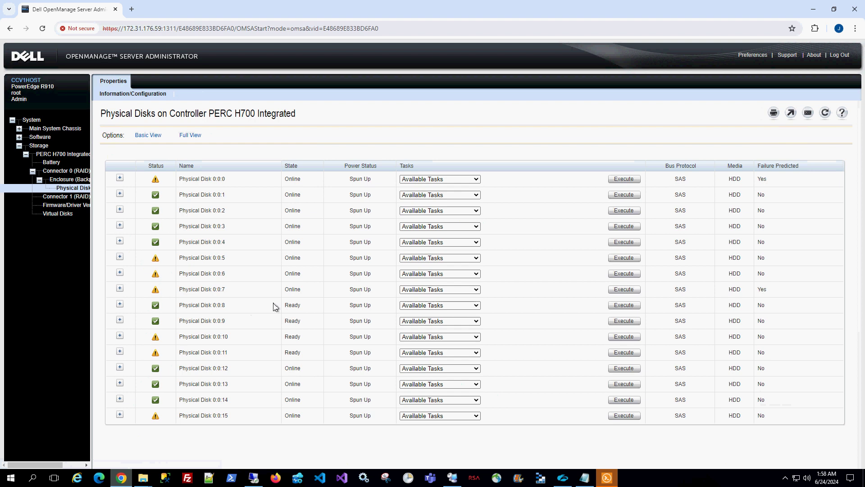
pyautogui.moveTo(283, 305); pyautogui.dragTo(312, 351)
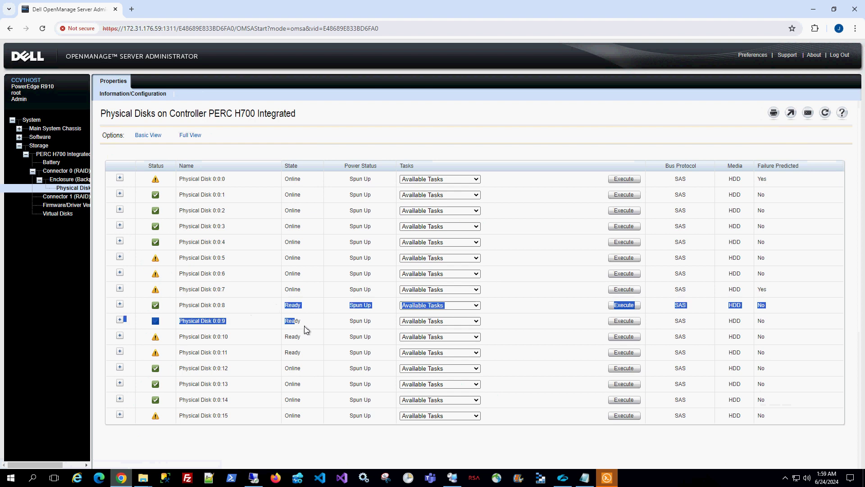
pyautogui.click(311, 352)
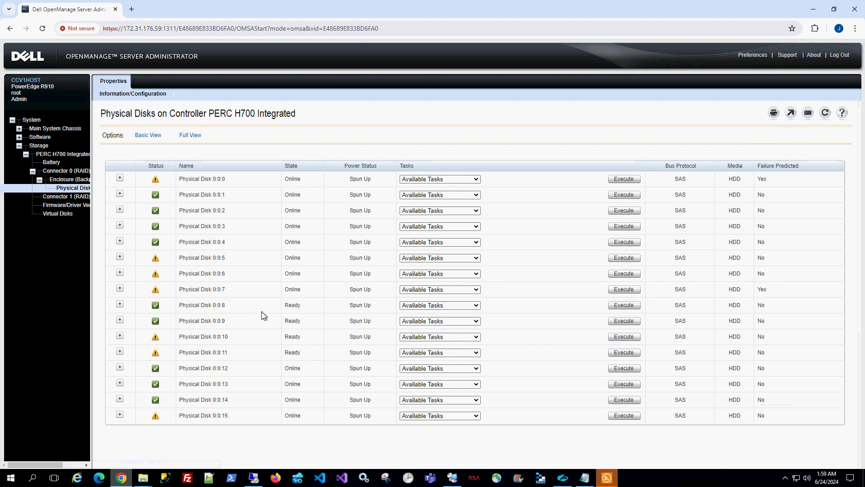
pyautogui.click(58, 213)
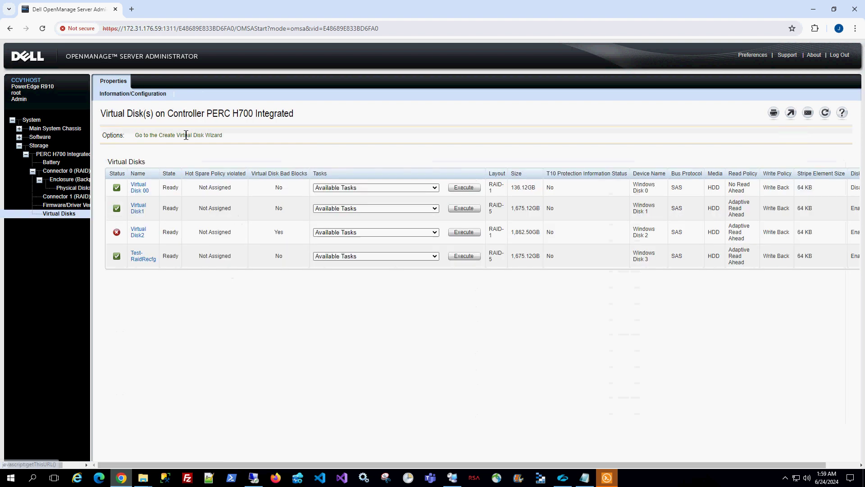
pyautogui.click(66, 189)
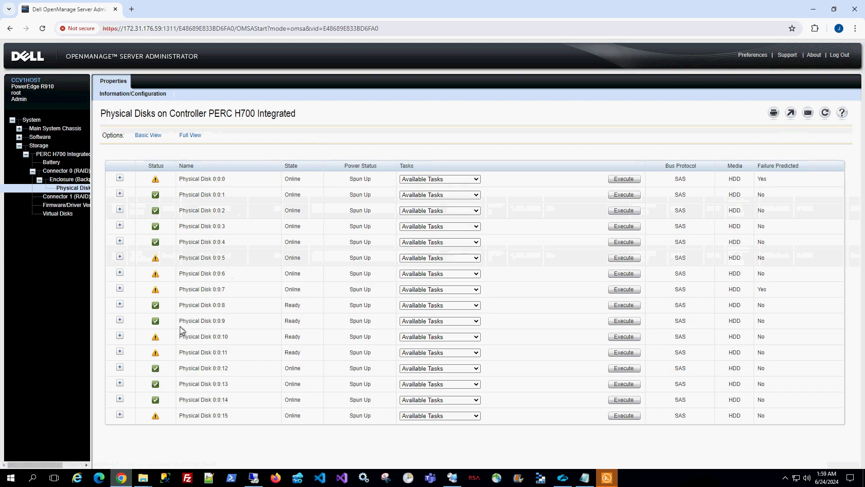
pyautogui.moveTo(180, 305); pyautogui.dragTo(225, 321)
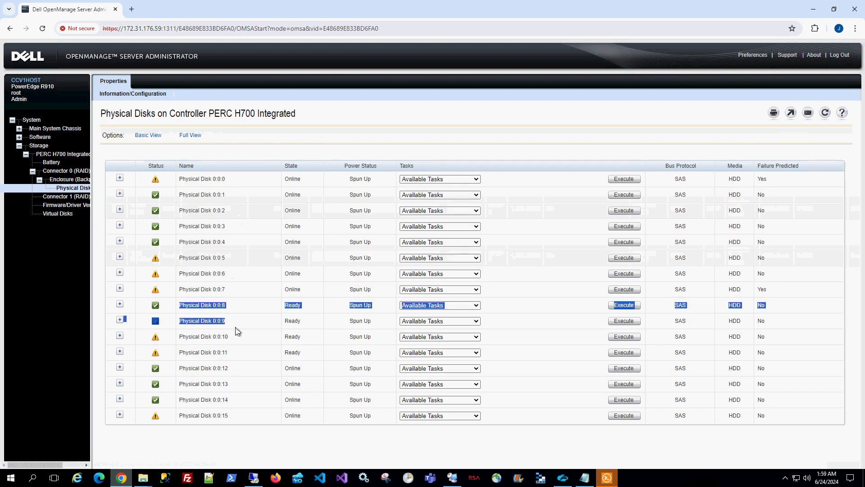
pyautogui.click(236, 353)
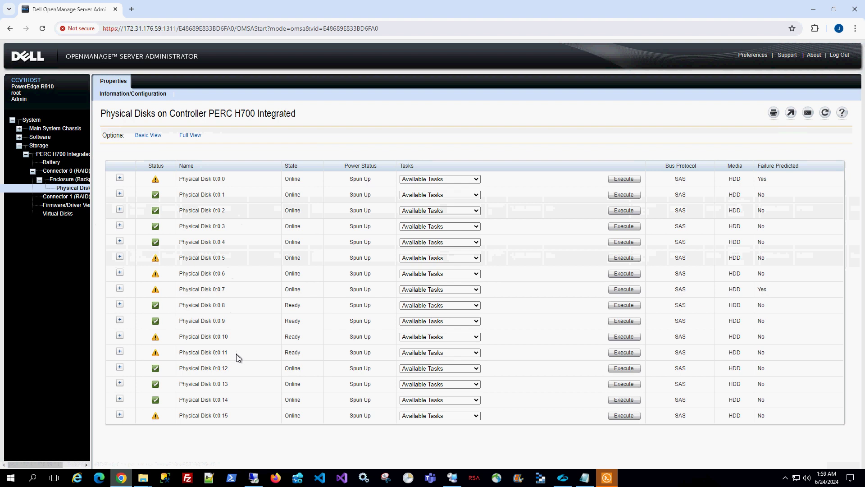
pyautogui.click(58, 213)
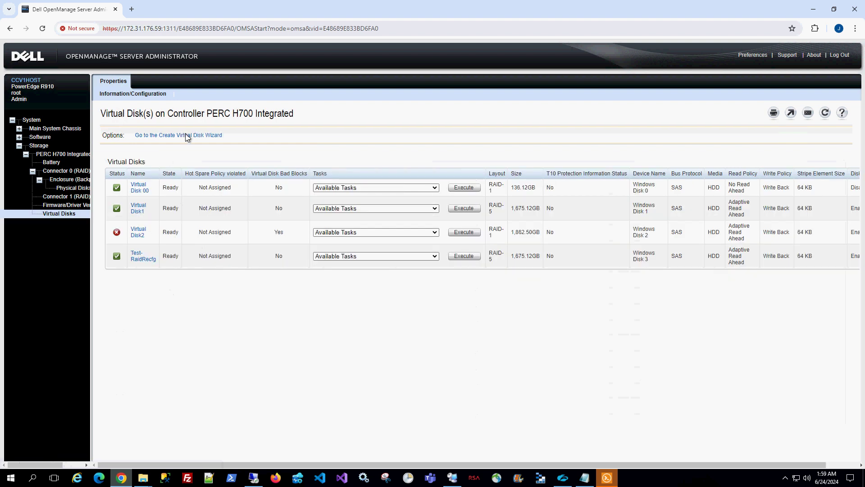
# Start the Create Virtual Disk Advanced Wizard with RAID Level set to RAID-5.
pyautogui.click(187, 135)
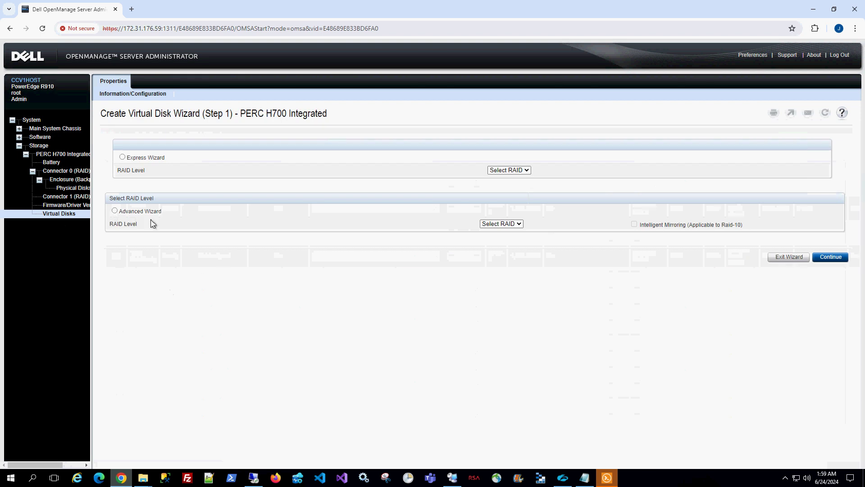
pyautogui.click(115, 211)
pyautogui.click(501, 223)
pyautogui.click(492, 255)
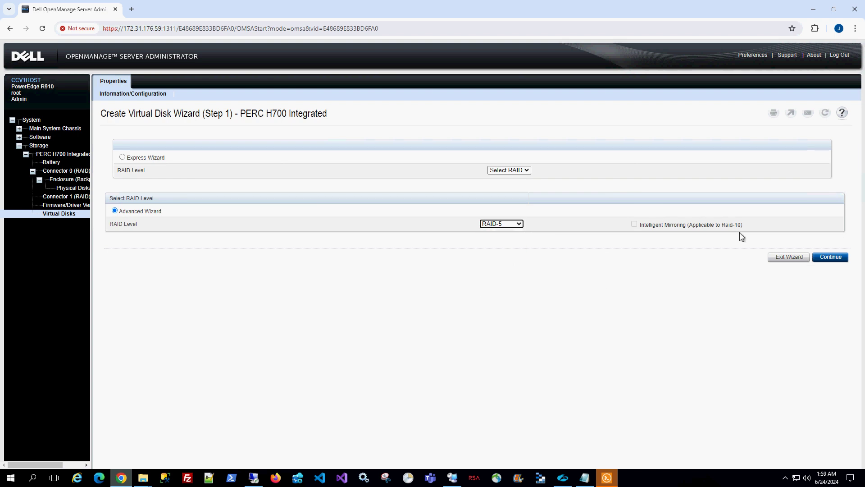
pyautogui.click(831, 257)
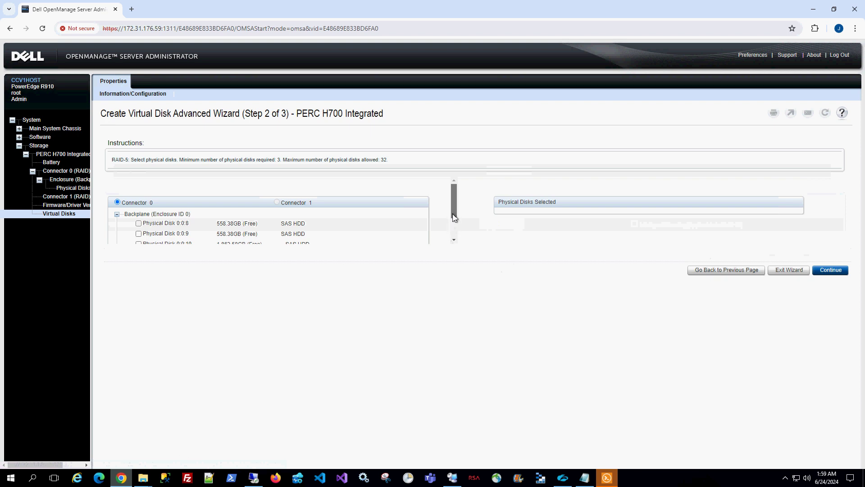
pyautogui.moveTo(453, 215); pyautogui.dragTo(456, 239)
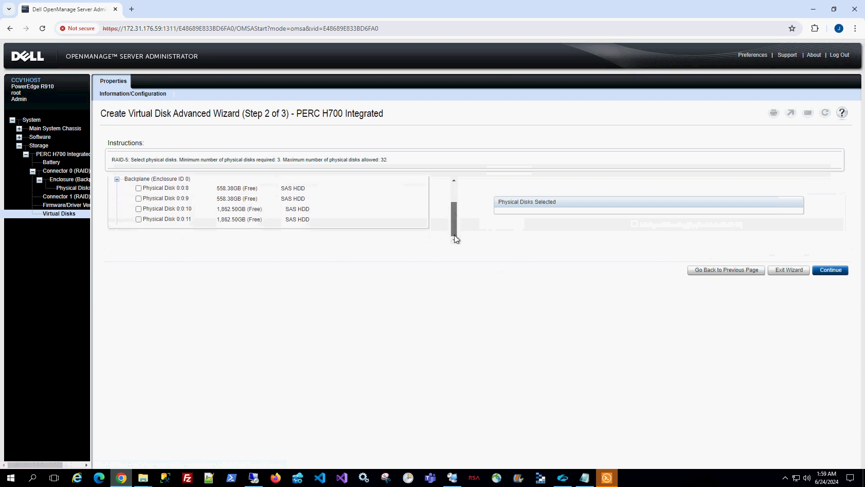
# Select Physical Disks 0:0:8 through 0:0:11 as members, then leave the wizard for the virtual disk list.
pyautogui.click(138, 188)
pyautogui.click(139, 208)
pyautogui.click(138, 219)
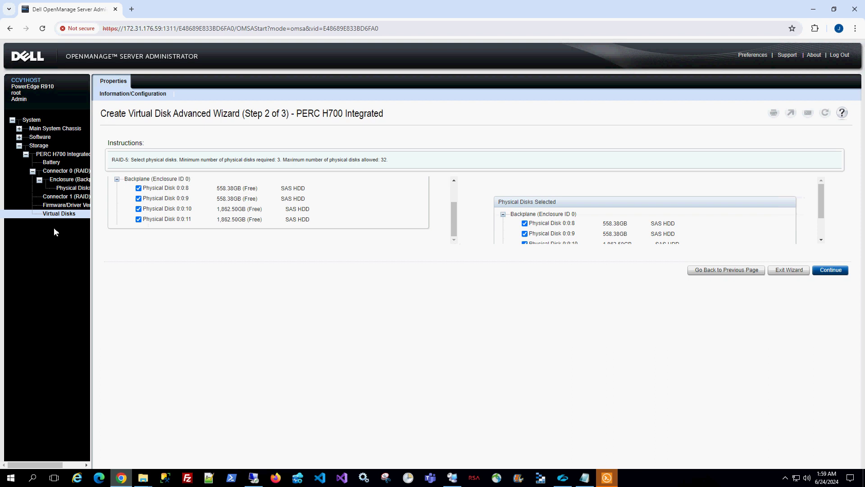
pyautogui.click(60, 213)
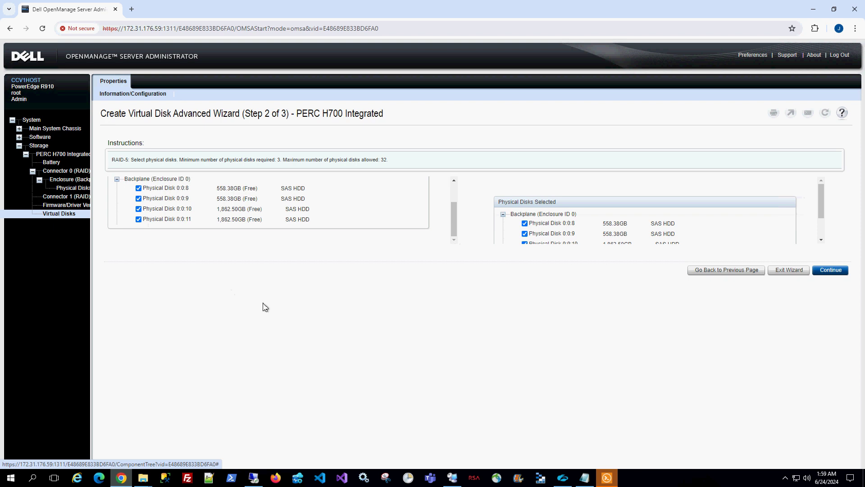
# Return to the physical disk list where disks 0:0:8–0:0:11 show Ready.
pyautogui.click(74, 188)
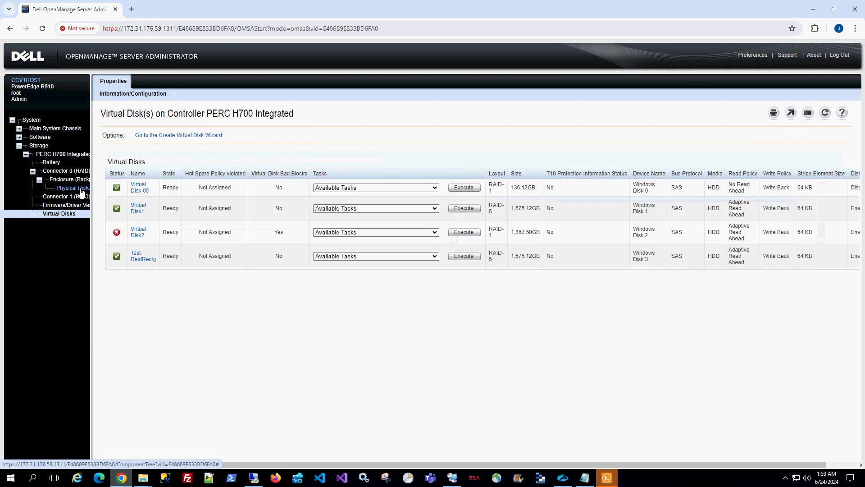